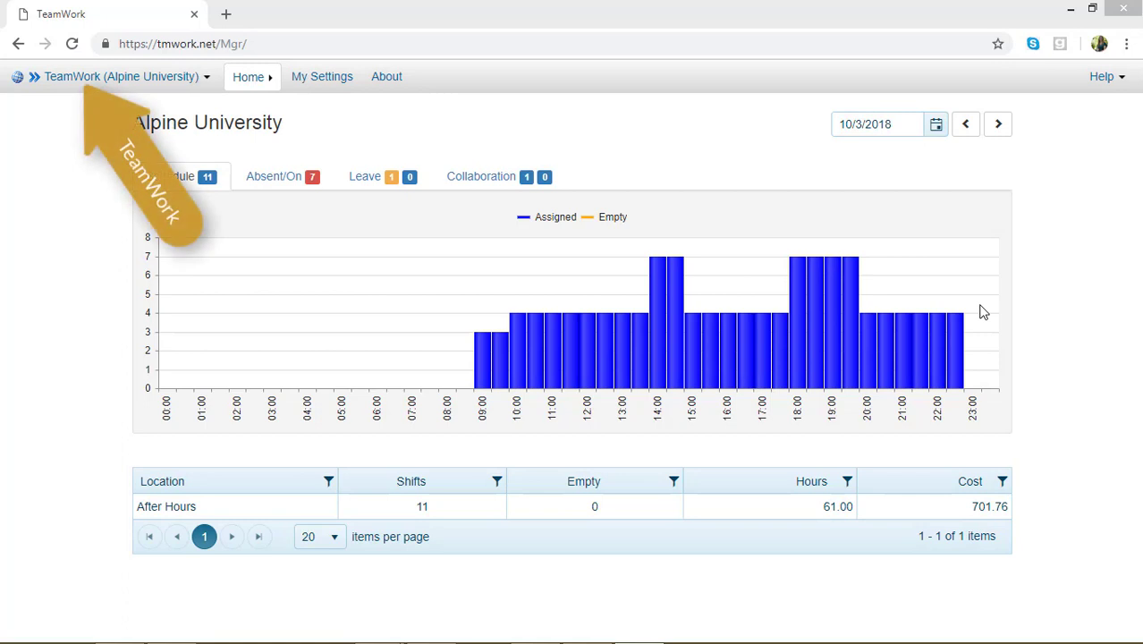
# Open the Employee settings of the Coffee Shop C location.
pyautogui.click(151, 85)
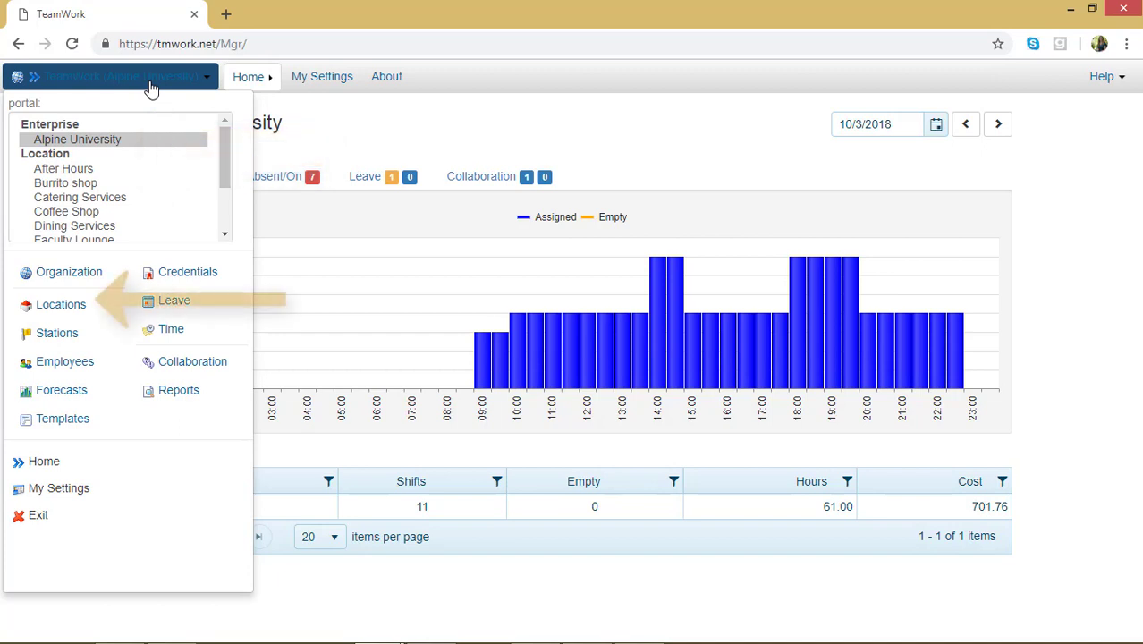
pyautogui.click(62, 306)
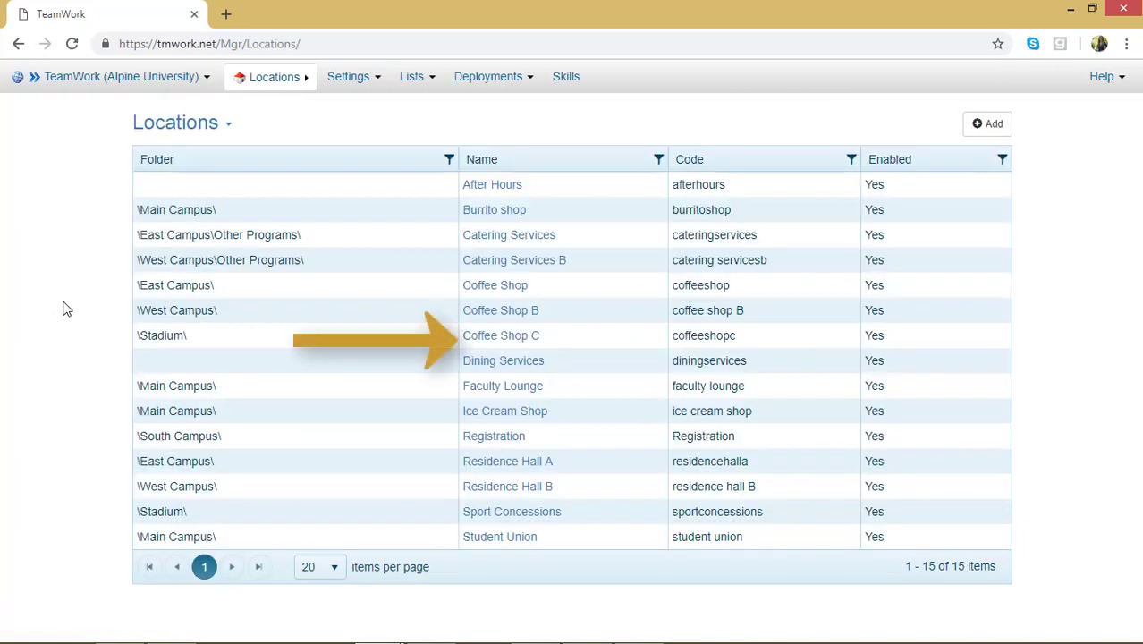
pyautogui.click(518, 341)
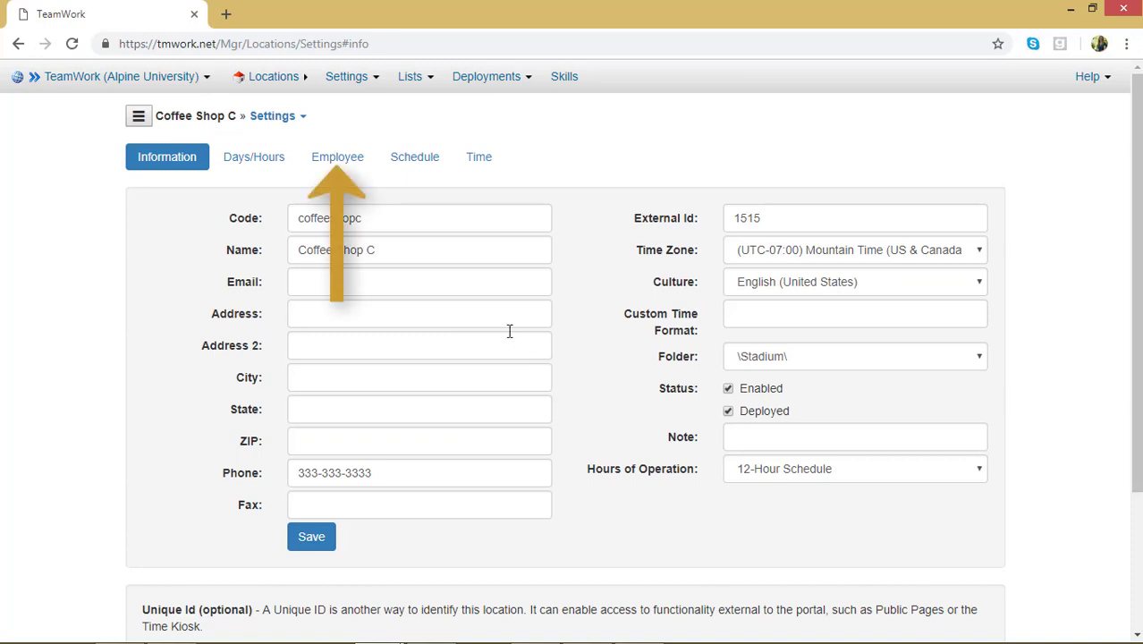
pyautogui.click(337, 161)
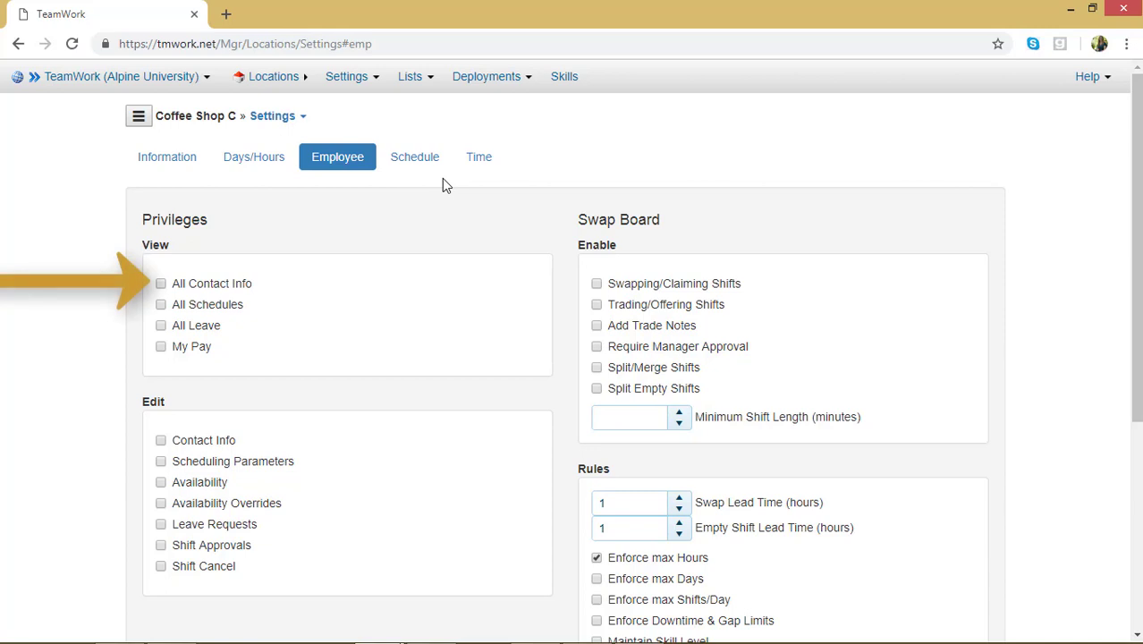
# Grant employees the view privileges All Contact Info, All Schedules and All Leave.
pyautogui.click(161, 284)
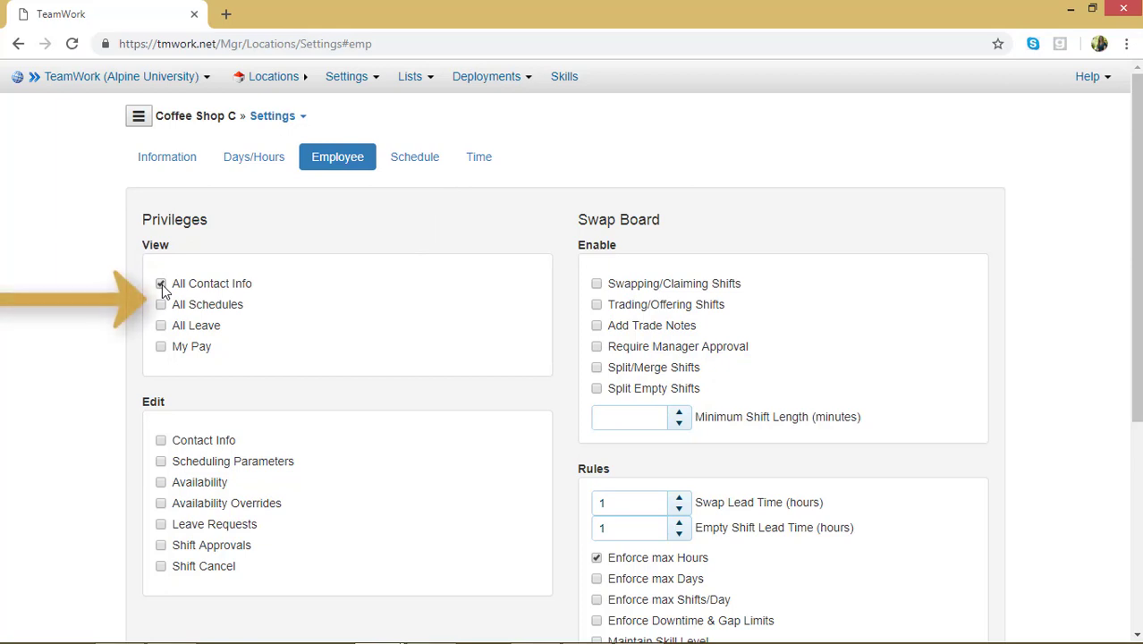
pyautogui.click(161, 305)
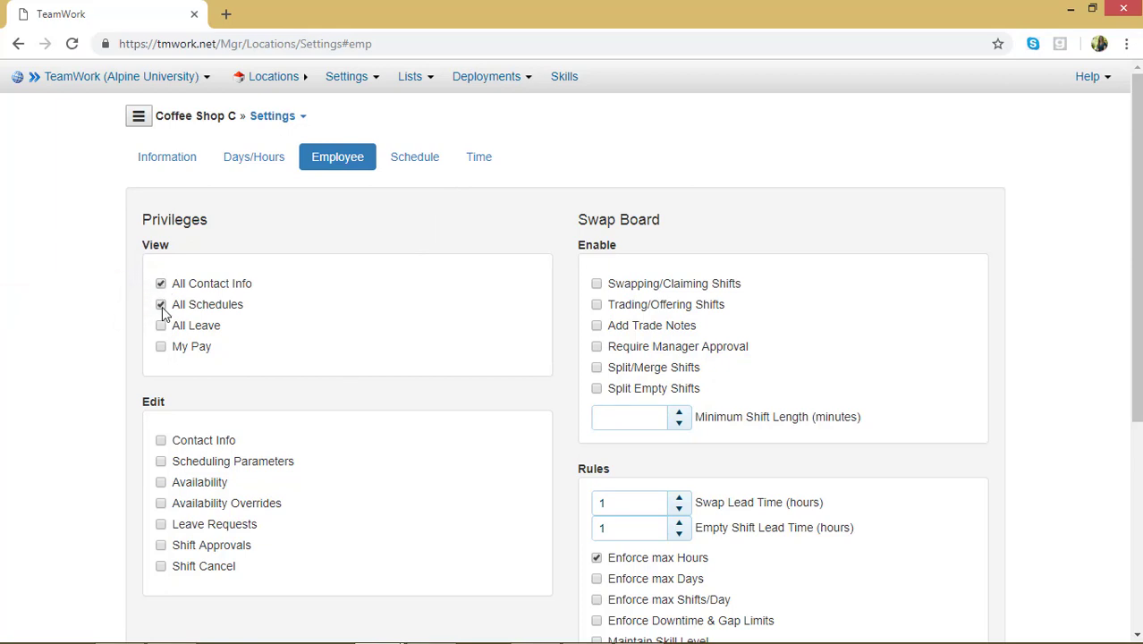
pyautogui.click(161, 326)
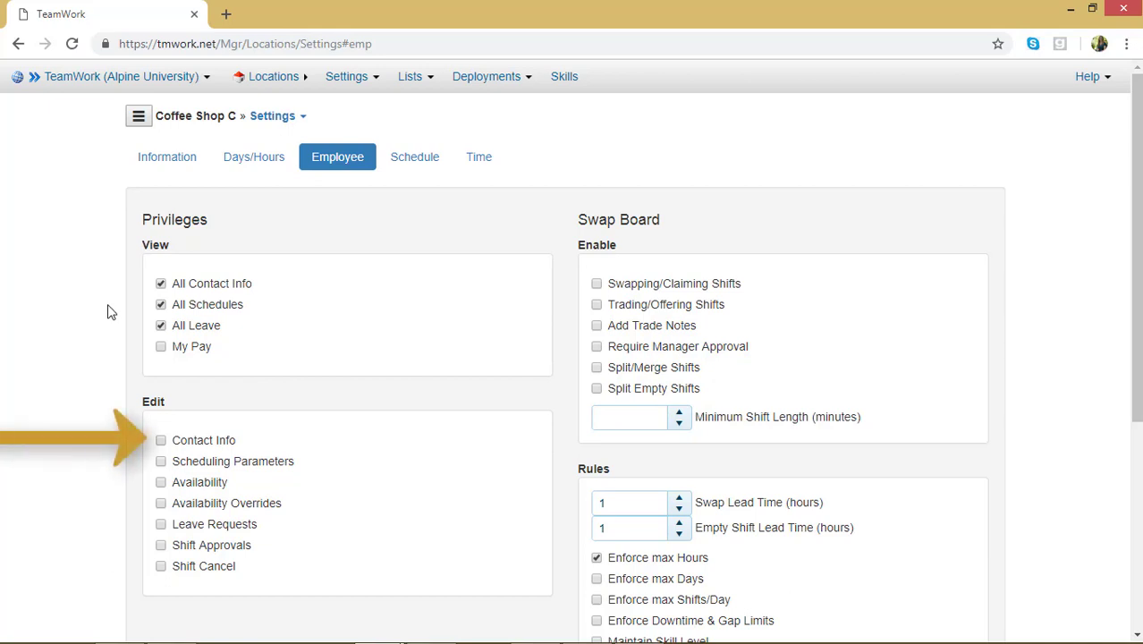
# Grant employees the edit privileges Contact Info, Availability, Availability Overrides, Leave Requests and Shift Approvals.
pyautogui.click(163, 443)
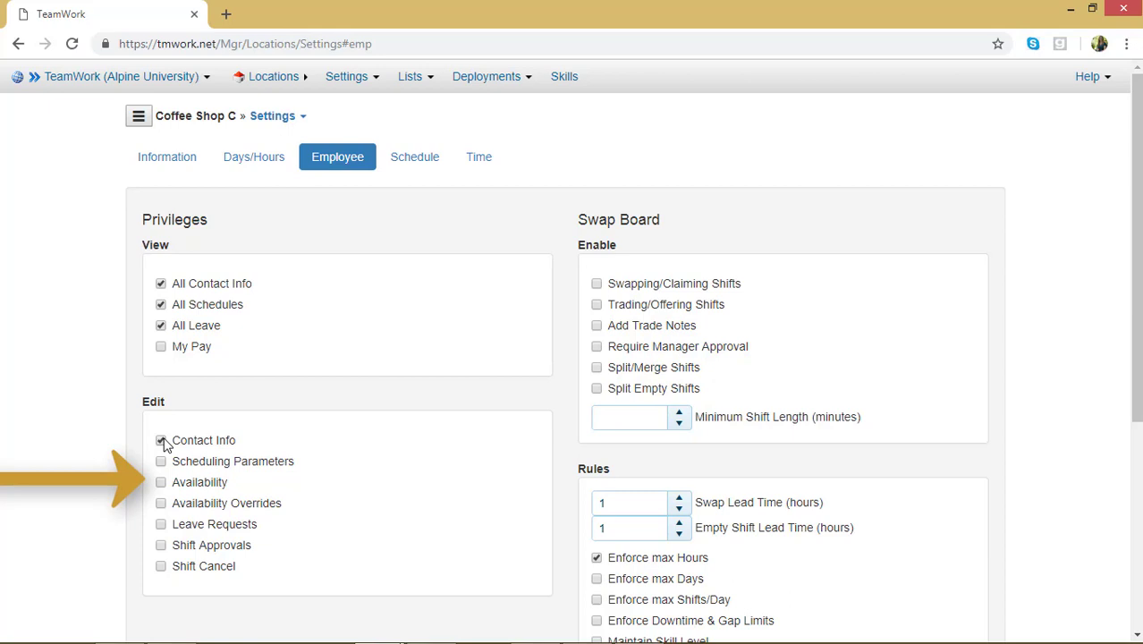
pyautogui.click(162, 485)
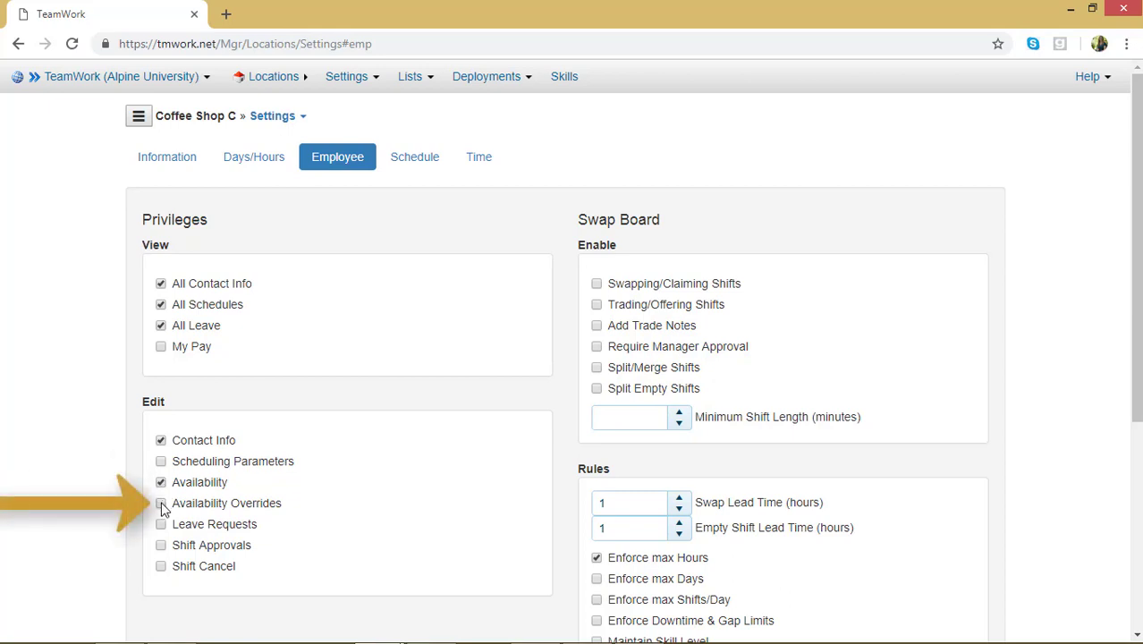
pyautogui.click(162, 506)
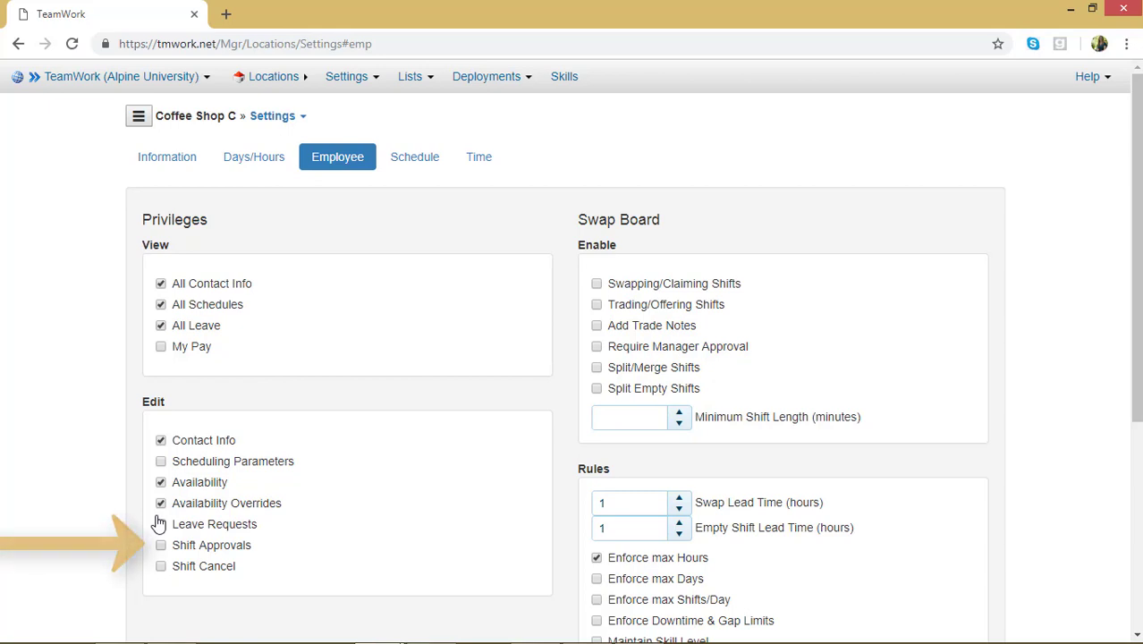
pyautogui.click(160, 524)
pyautogui.click(162, 549)
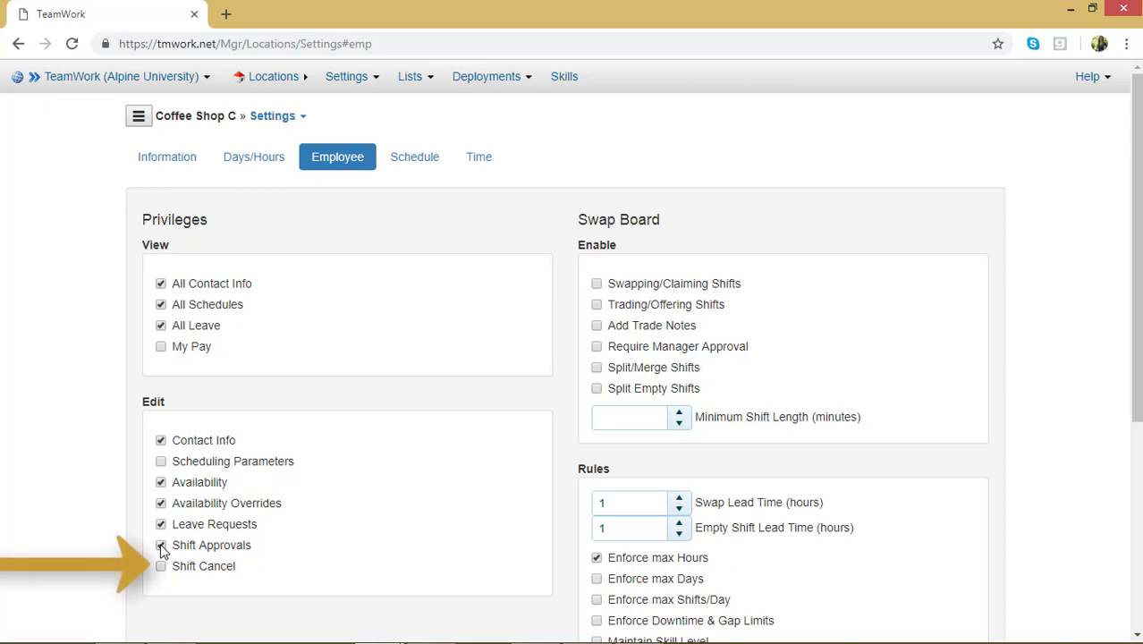
pyautogui.click(161, 547)
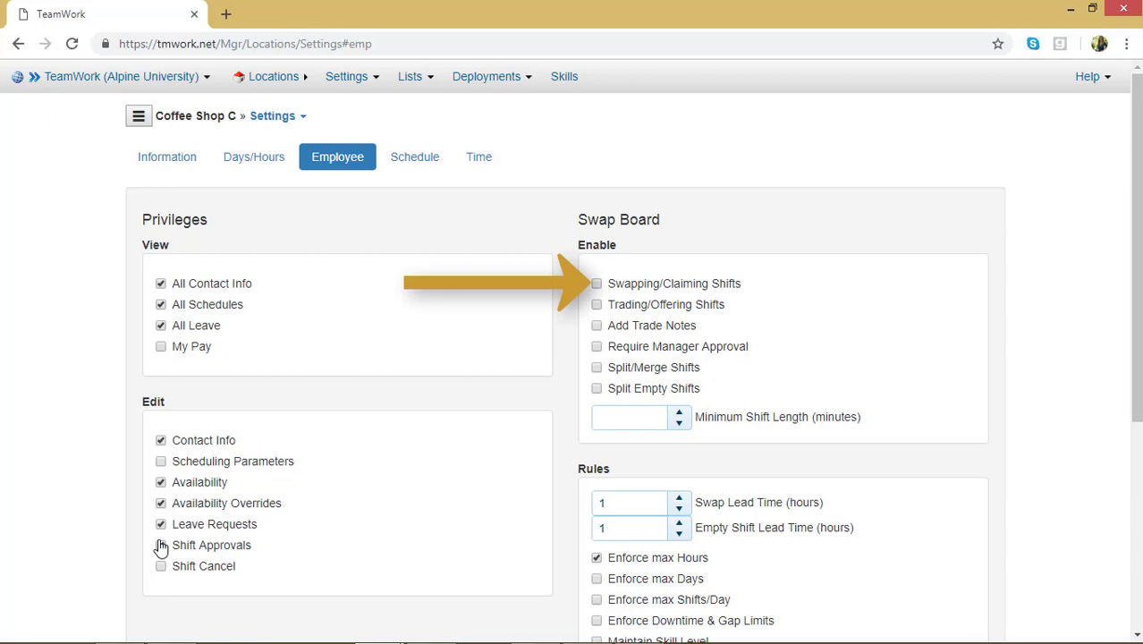
pyautogui.click(161, 545)
# Enable Swapping/Claiming Shifts, Trading/Offering Shifts, Add Trade Notes, Split/Merge Shifts and Split Empty Shifts on the Swap Board, with a 120-minute minimum shift length.
pyautogui.click(595, 284)
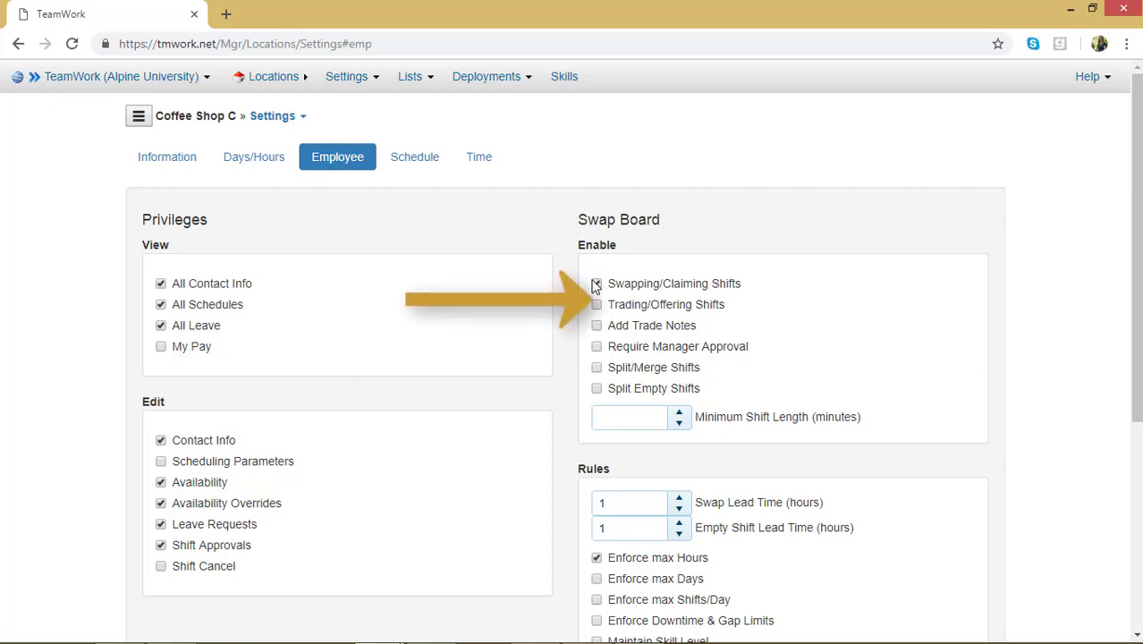
pyautogui.click(595, 306)
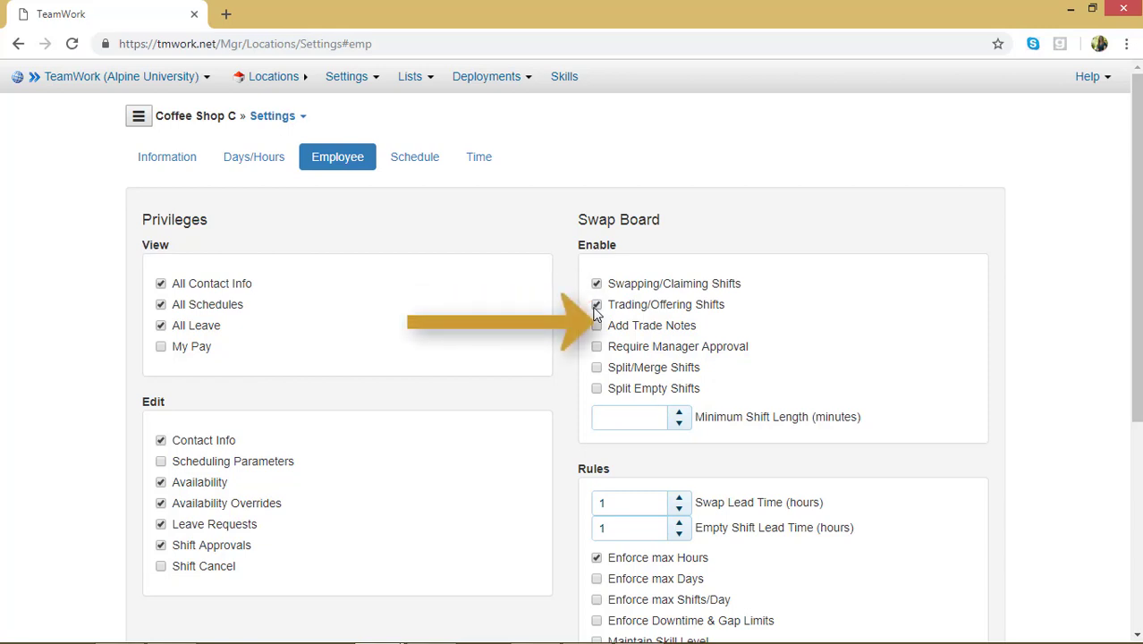
pyautogui.click(596, 327)
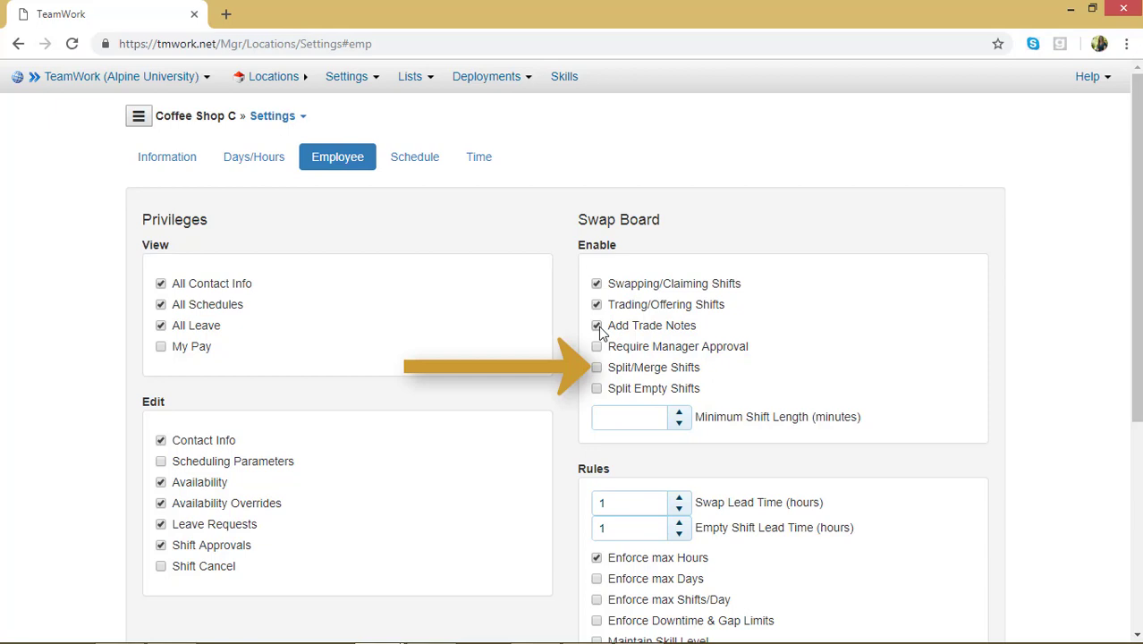
pyautogui.click(597, 367)
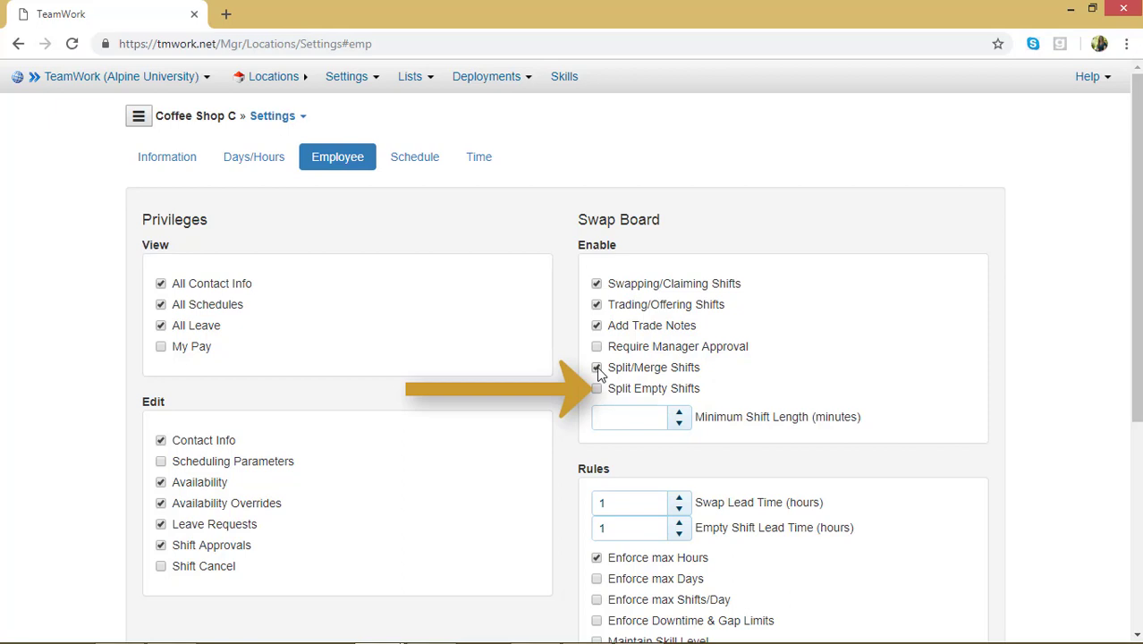
pyautogui.click(596, 389)
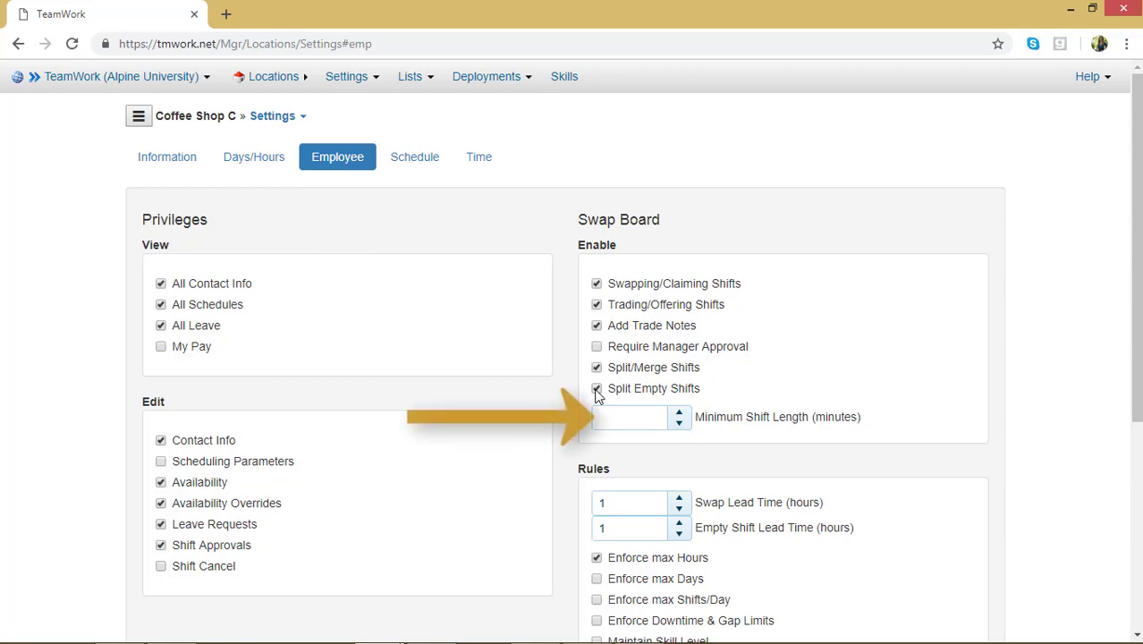
pyautogui.click(680, 414)
pyautogui.click(679, 414)
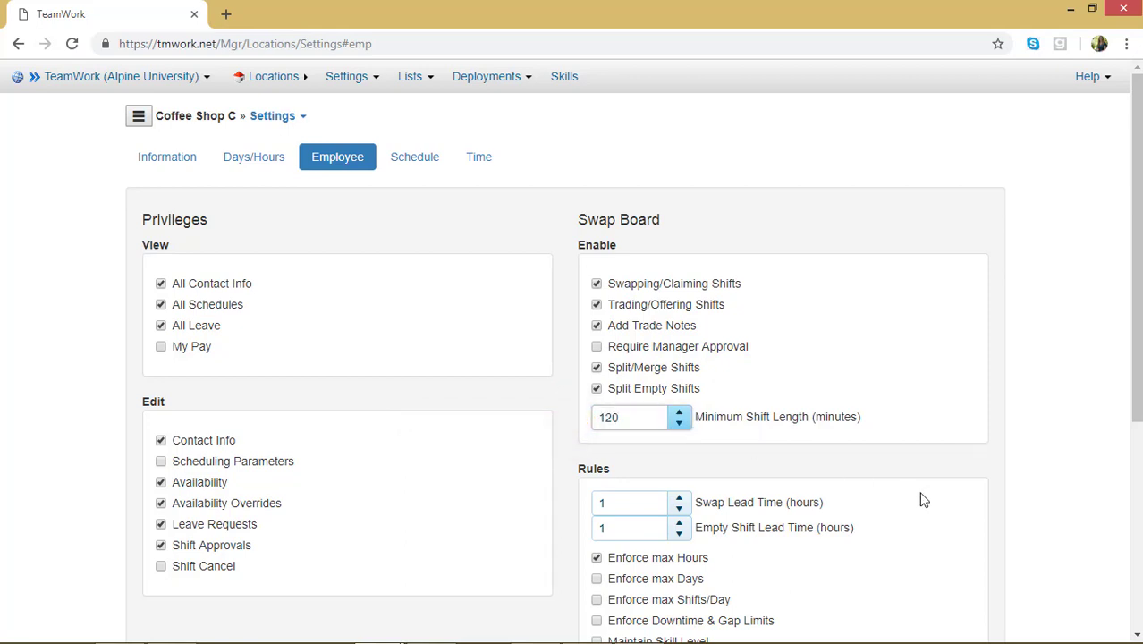
# Set the swap and empty shift lead times to 3 hours each, and enforce max Shifts/Day and Downtime & Gap Limits.
pyautogui.scroll(-1, 926, 498)
pyautogui.scroll(-3, 927, 498)
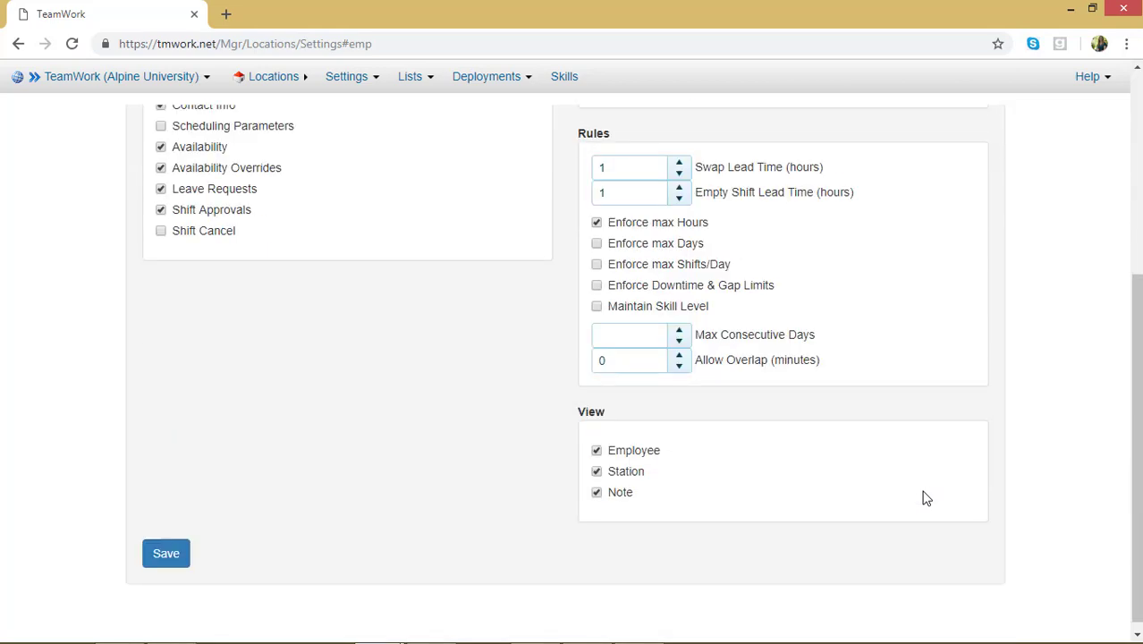
pyautogui.scroll(1, 1062, 433)
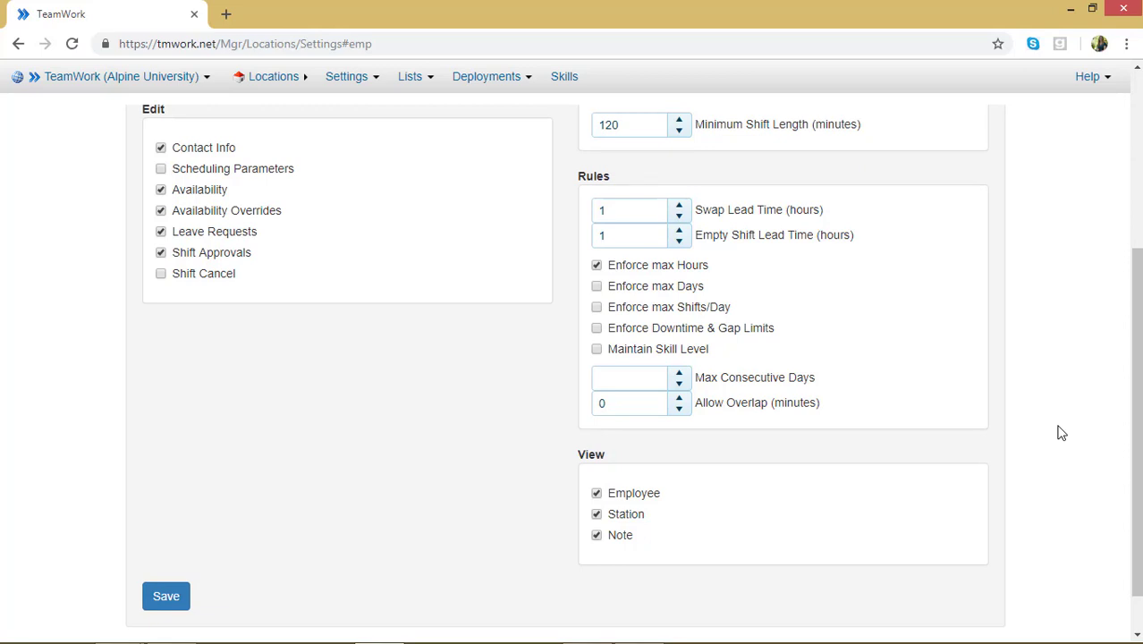
pyautogui.scroll(-1, 924, 497)
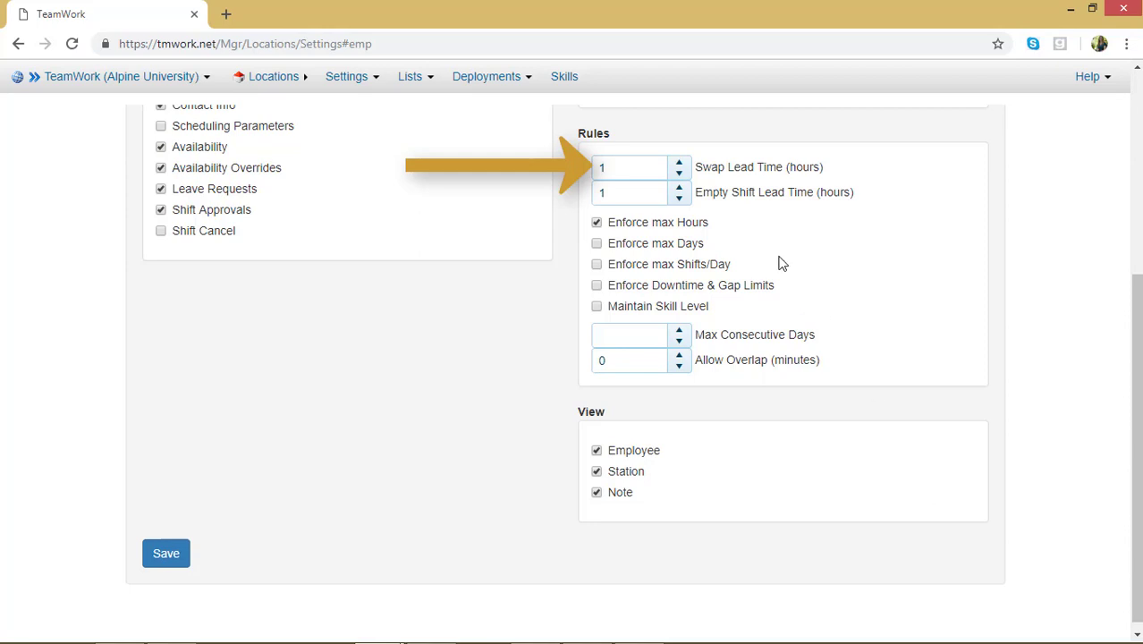
pyautogui.click(679, 163)
pyautogui.click(678, 163)
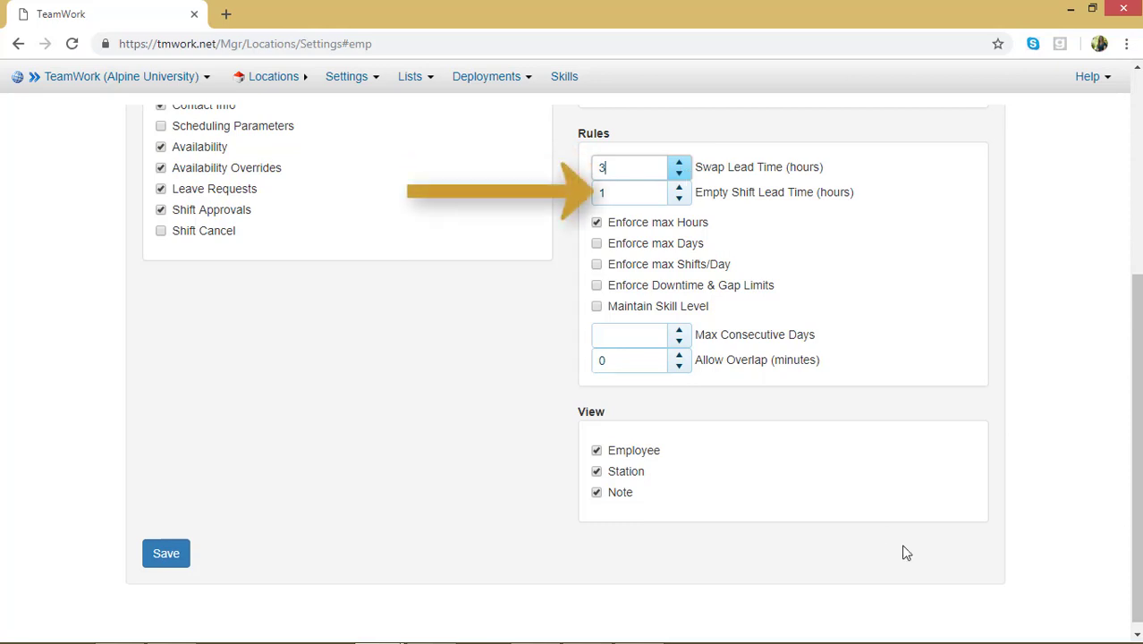
pyautogui.click(680, 187)
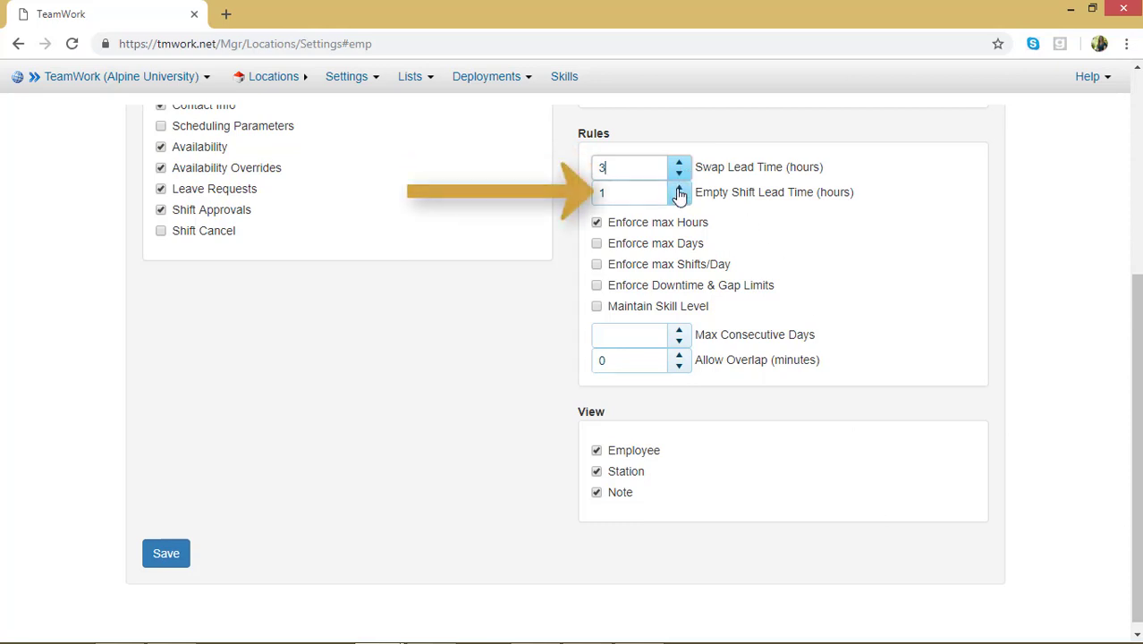
pyautogui.click(679, 187)
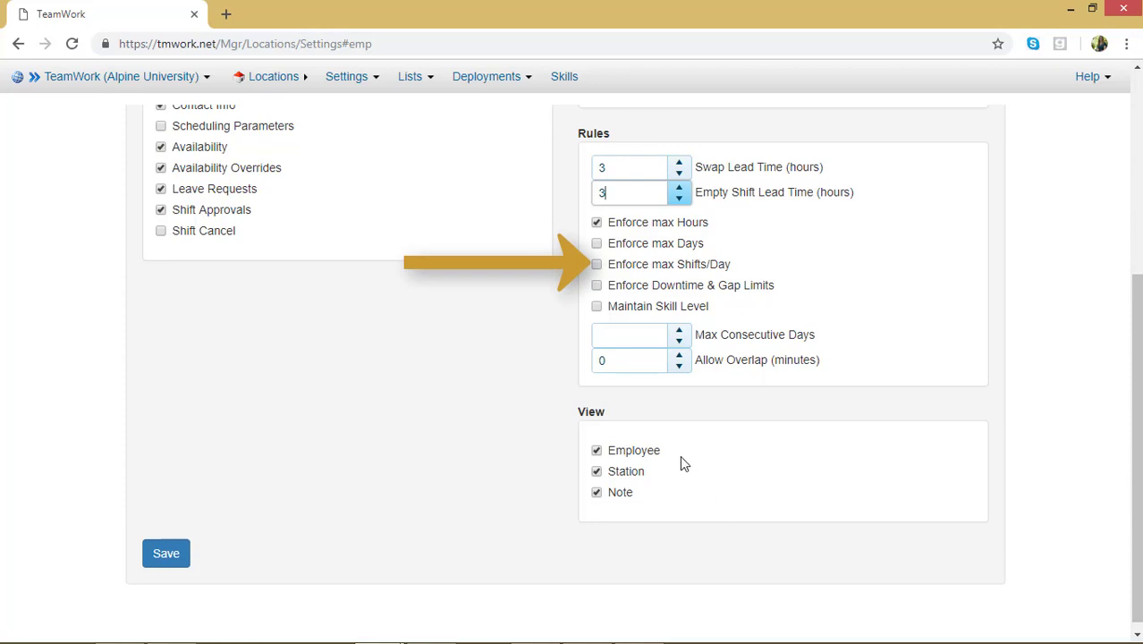
pyautogui.click(597, 264)
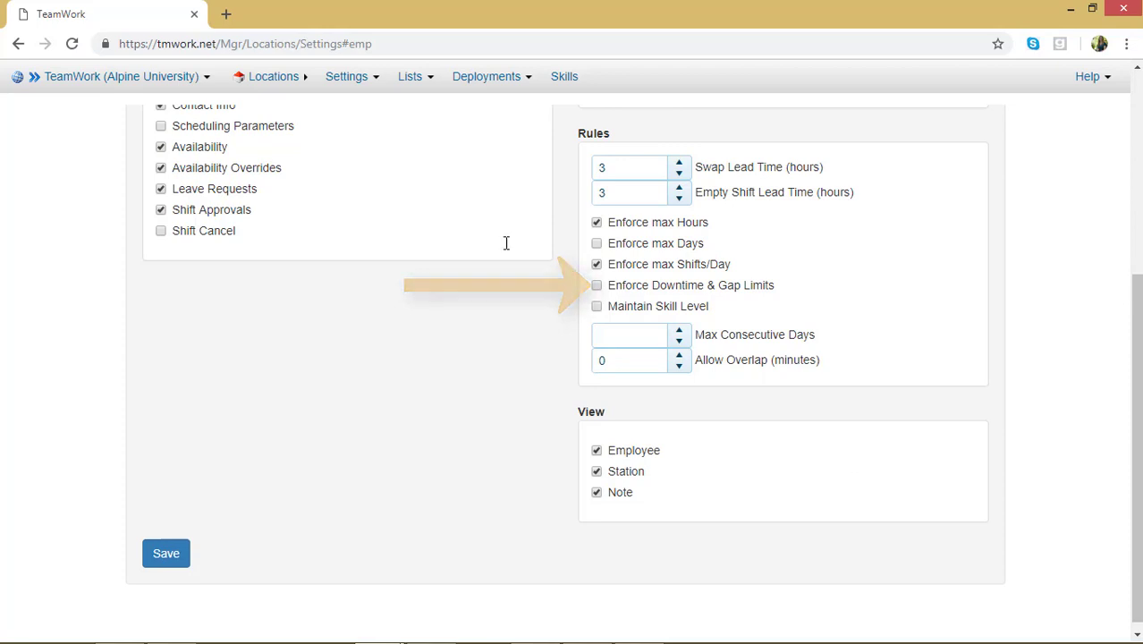
pyautogui.click(597, 285)
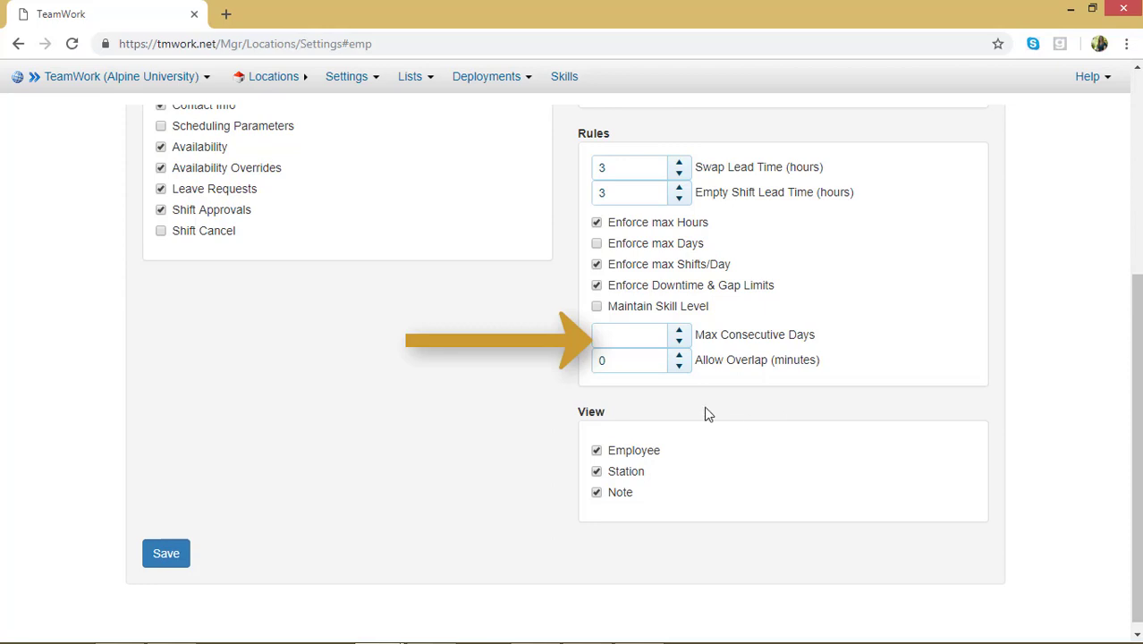
# Set Max Consecutive Days to 10 in the Swap Board rules and save the employee settings.
pyautogui.click(680, 335)
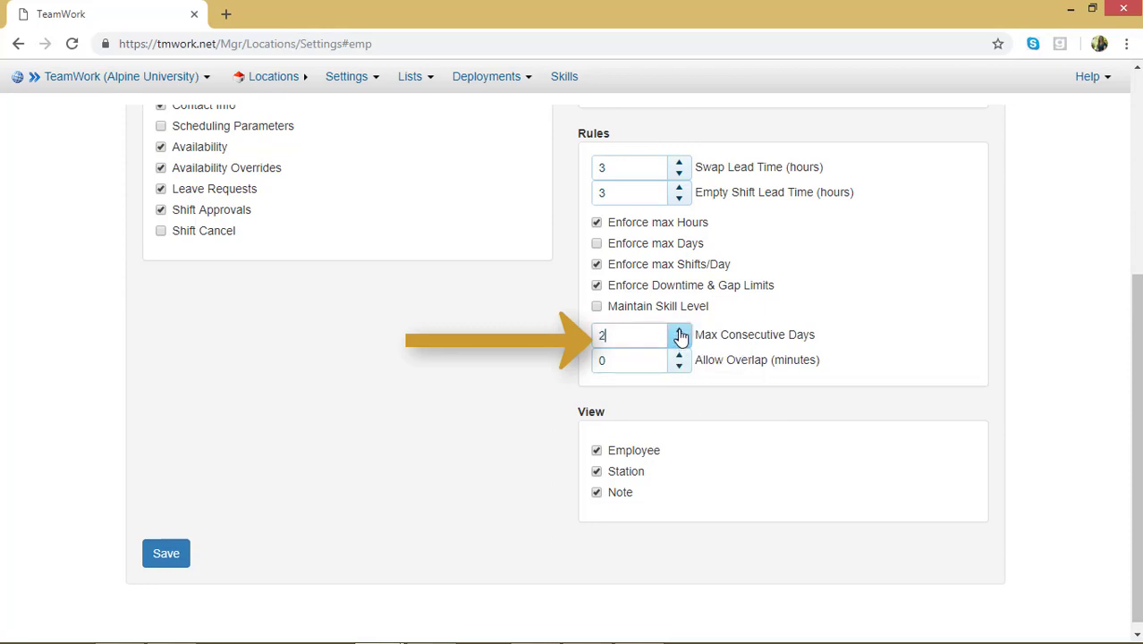
pyautogui.click(679, 336)
pyautogui.click(680, 336)
pyautogui.click(680, 335)
pyautogui.click(680, 335)
pyautogui.click(680, 336)
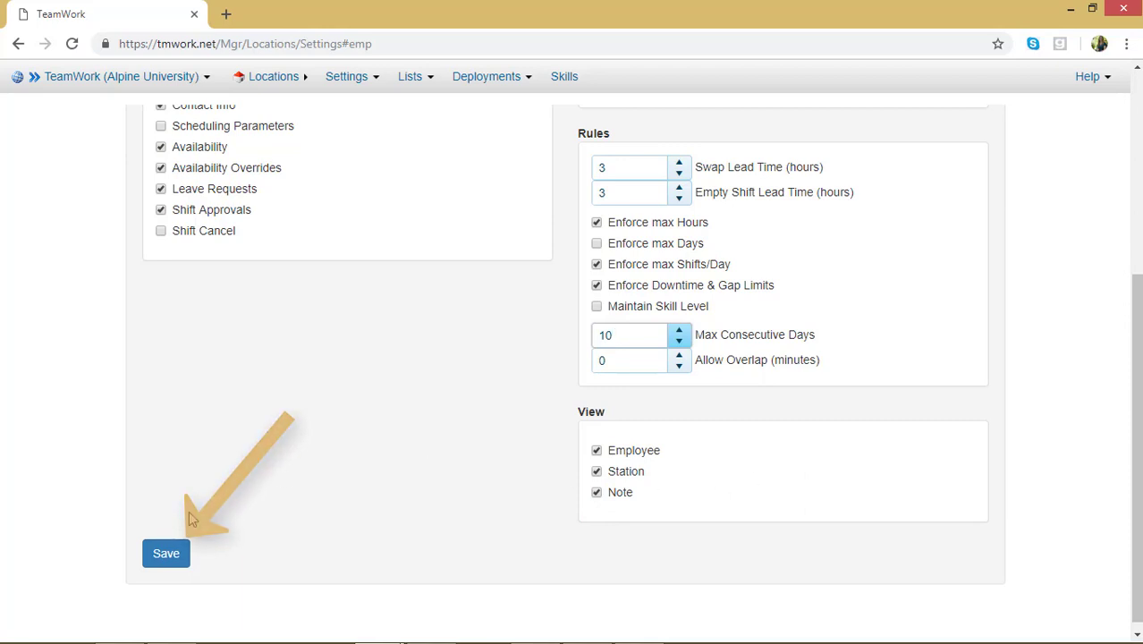
pyautogui.click(172, 550)
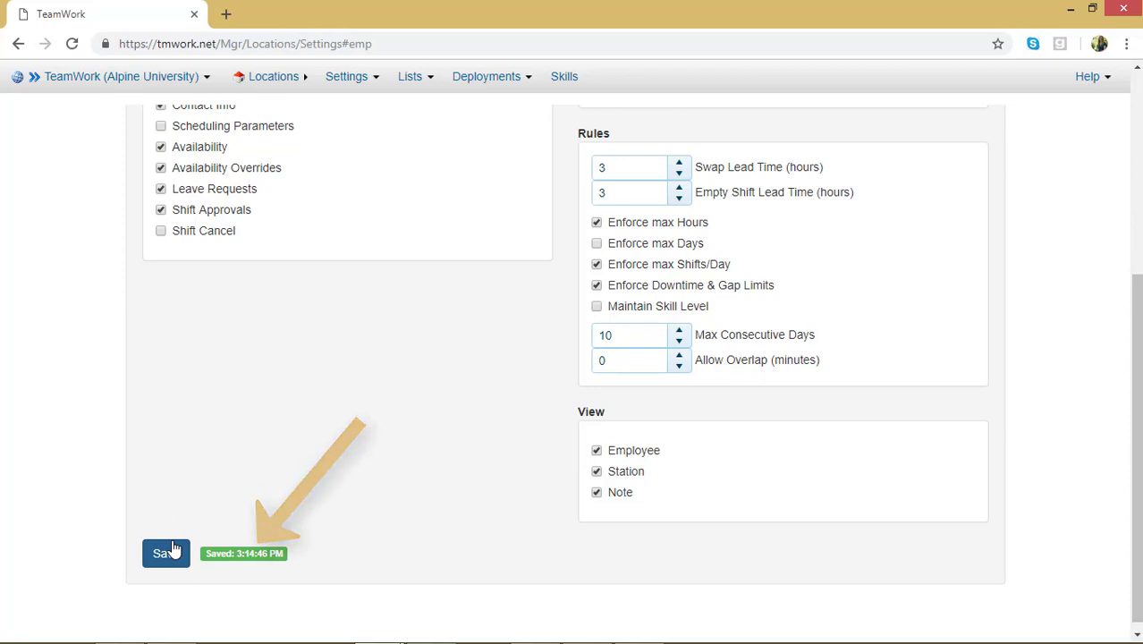
pyautogui.scroll(4, 171, 550)
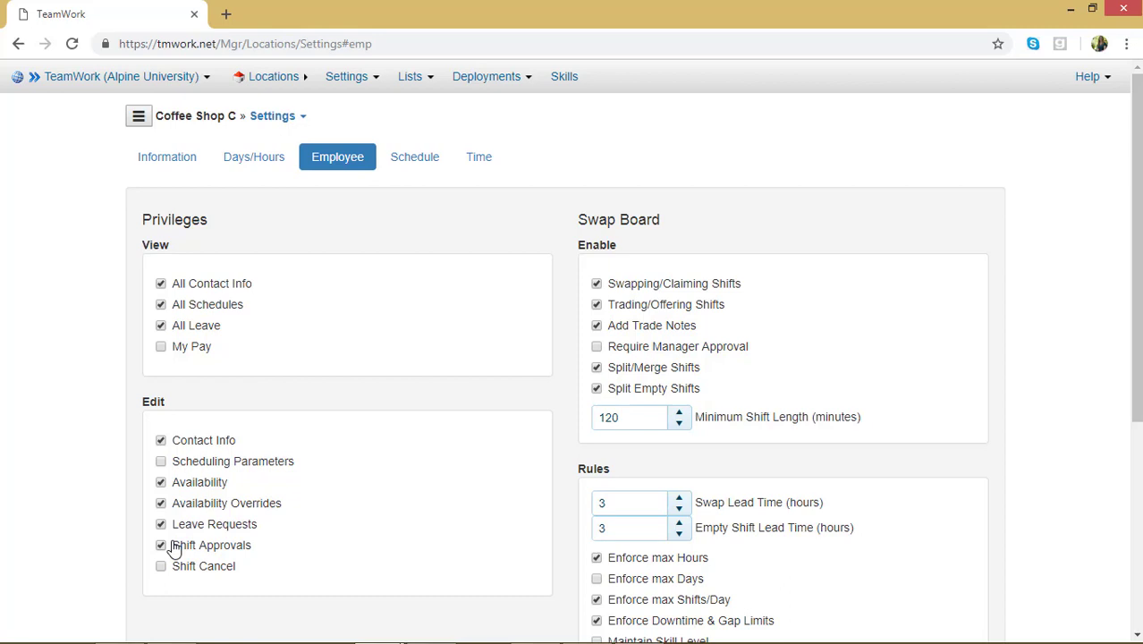